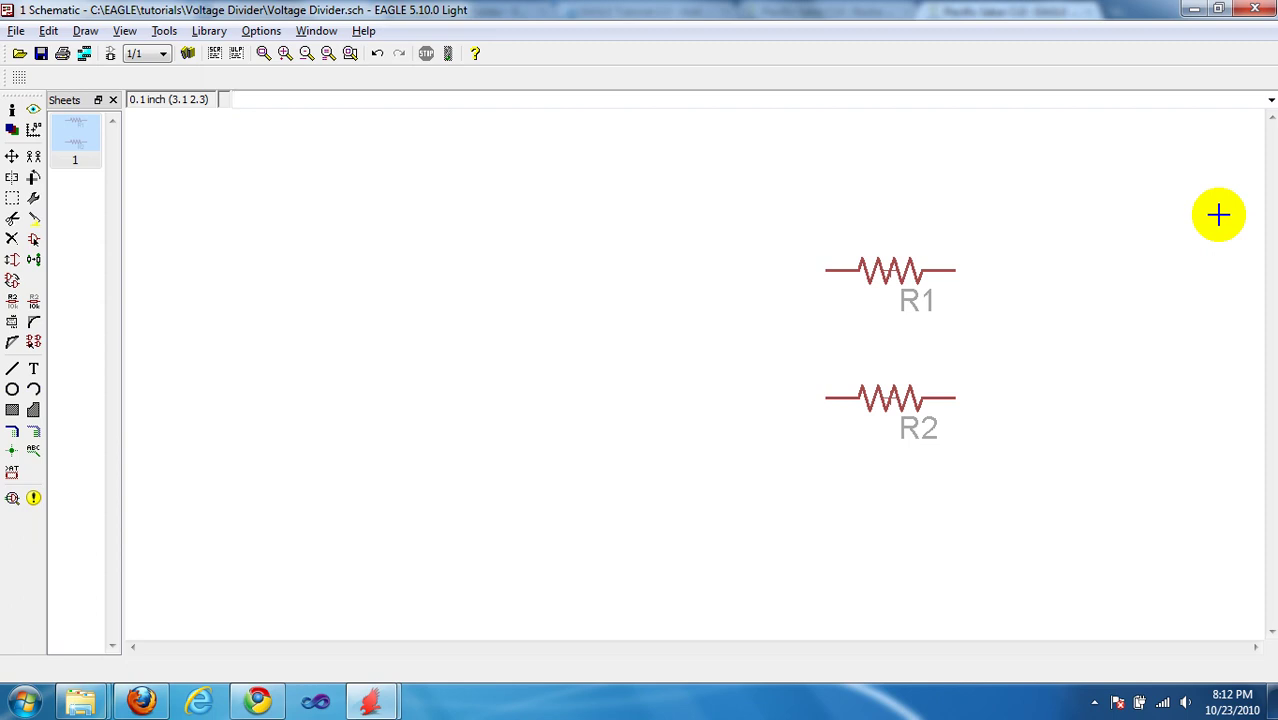
# Step: Search the library for 'vcc' and place the SparkFun VCC symbol above the resistors
pyautogui.click(33, 241)
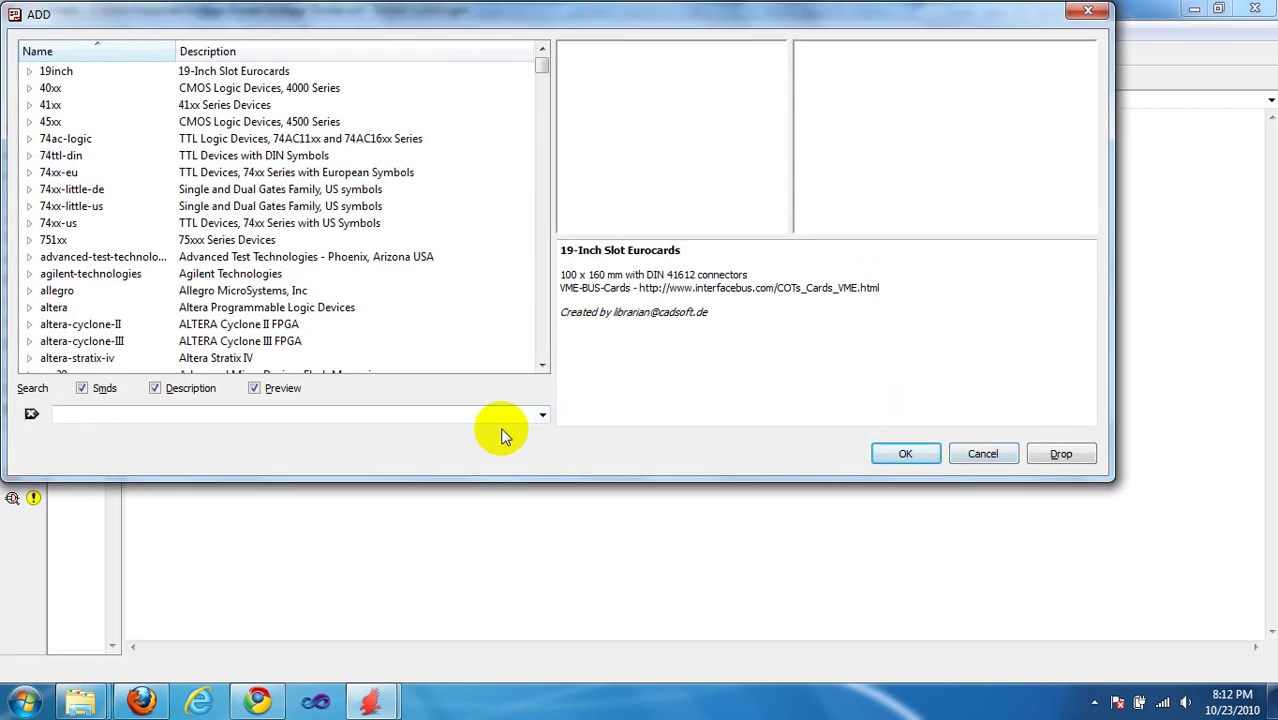
pyautogui.click(141, 415)
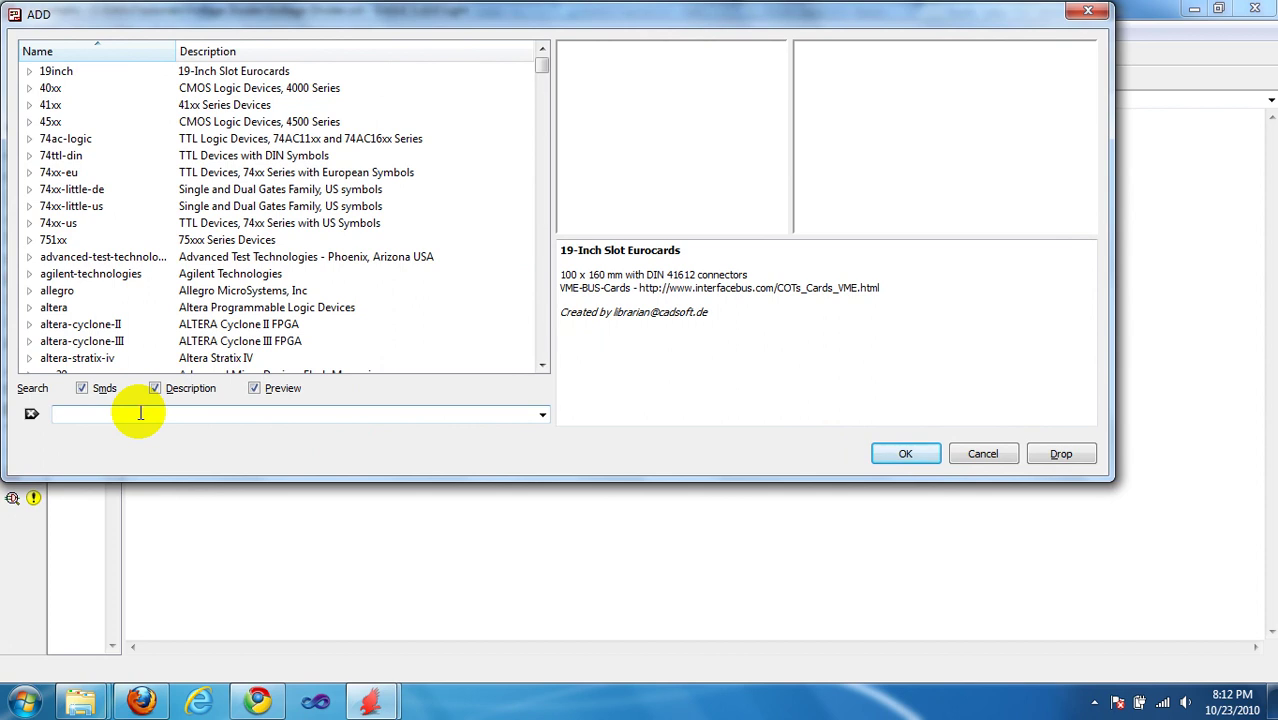
pyautogui.write('vcc')
pyautogui.press('Return')
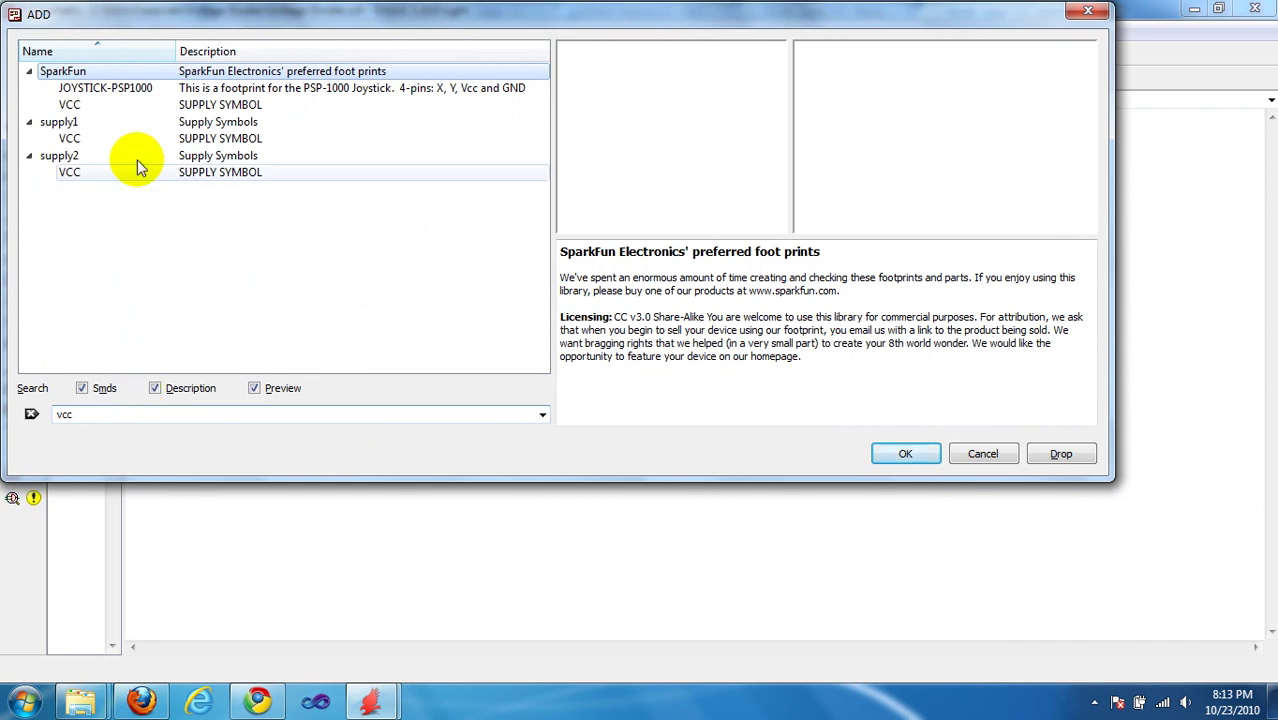
pyautogui.click(132, 104)
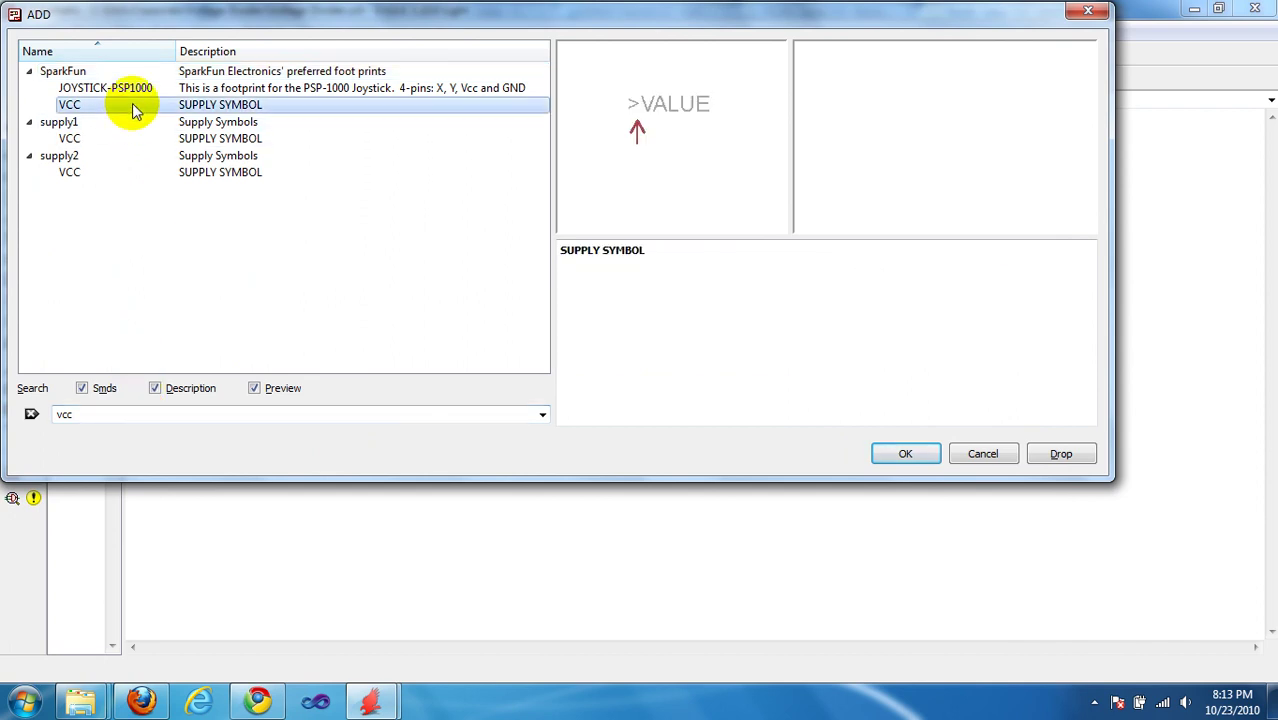
pyautogui.click(904, 454)
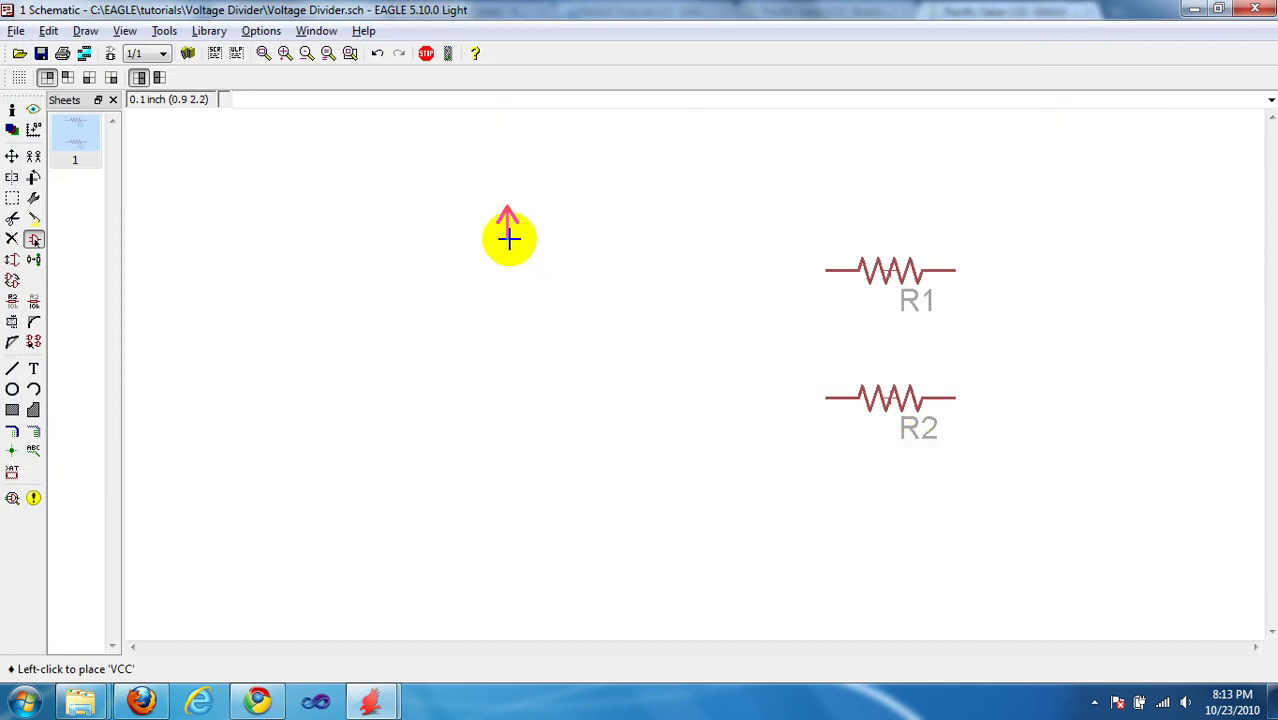
pyautogui.click(506, 207)
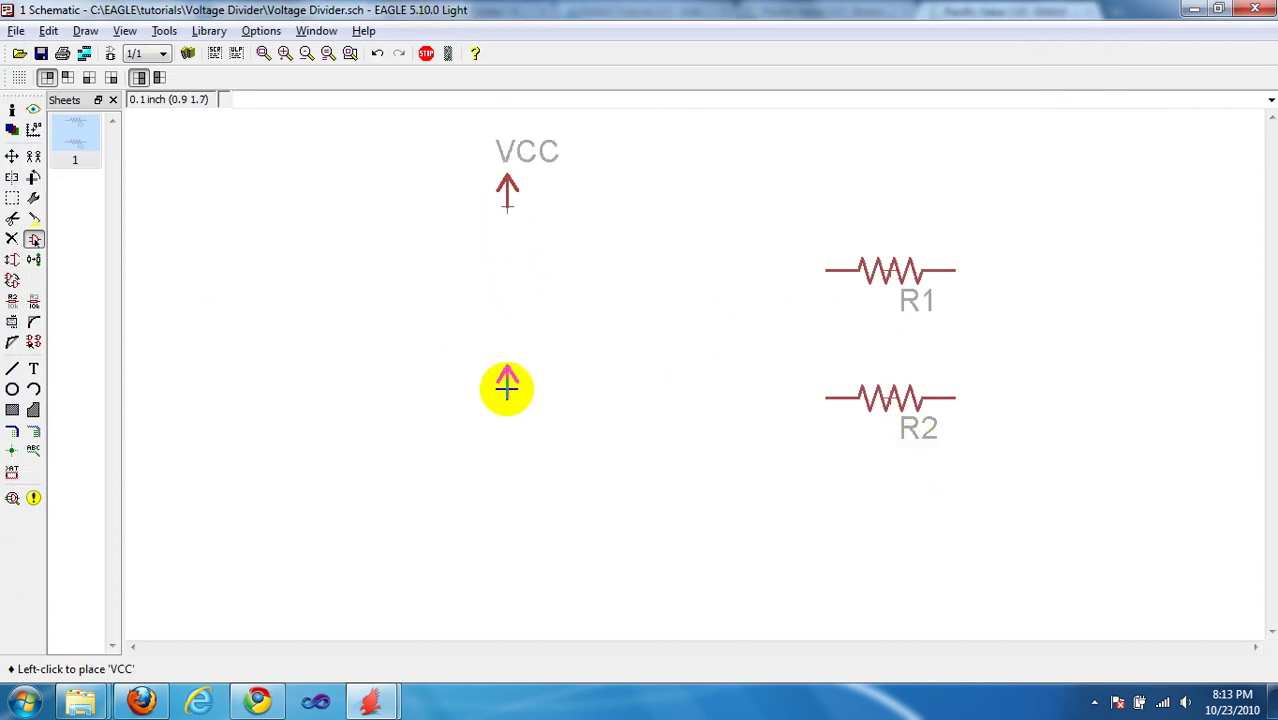
pyautogui.press('Escape')
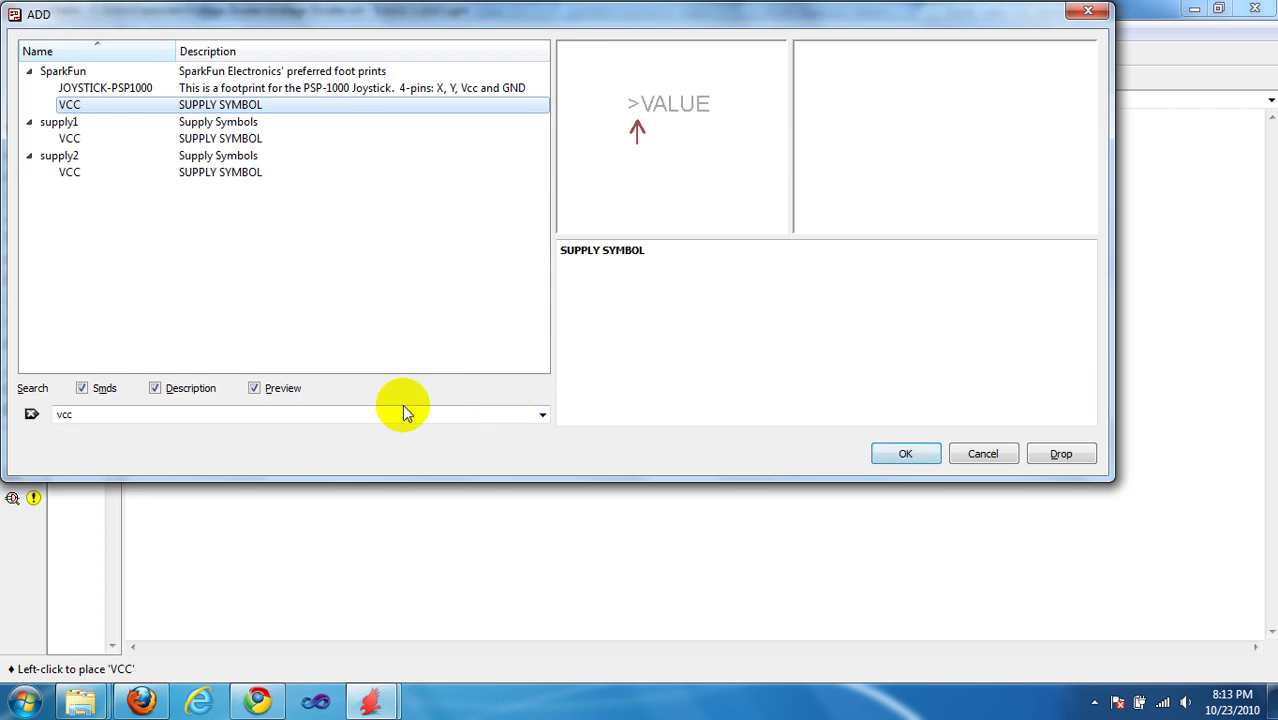
# Step: Search the library for 'gnd' and pick the SparkFun GND supply symbol
pyautogui.click(36, 414)
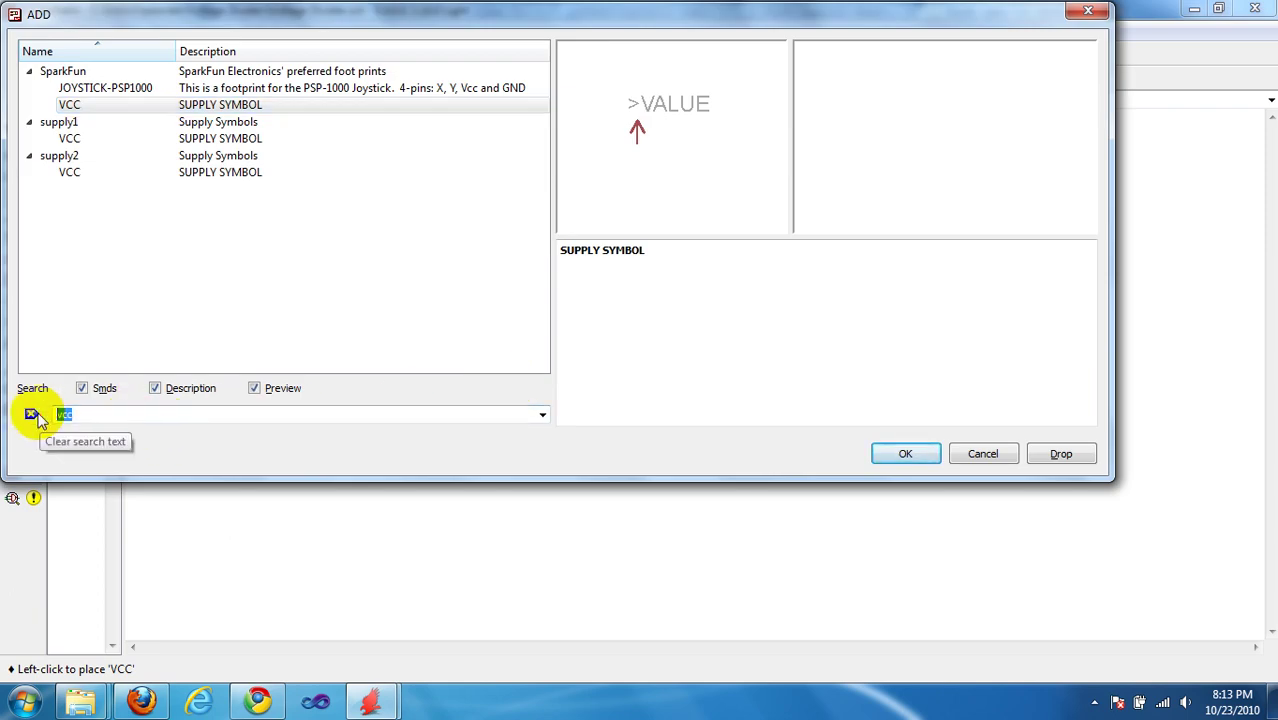
pyautogui.write('gnd')
pyautogui.press('Return')
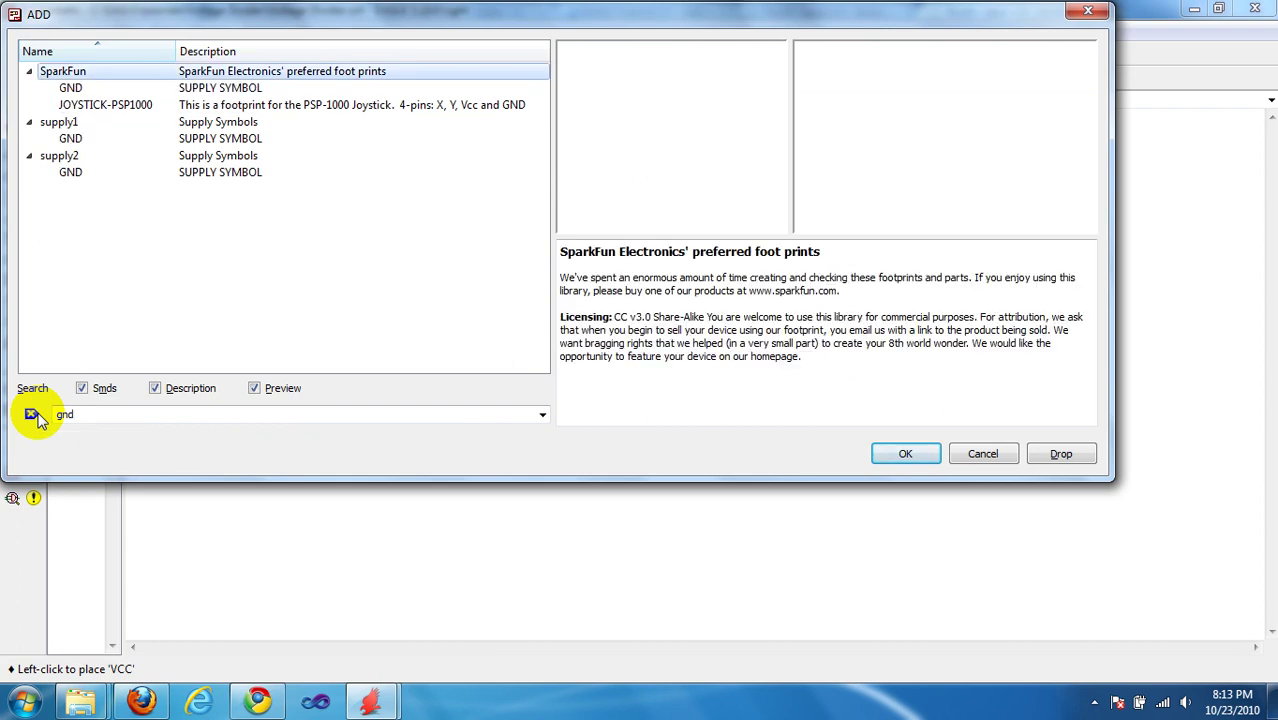
pyautogui.click(112, 88)
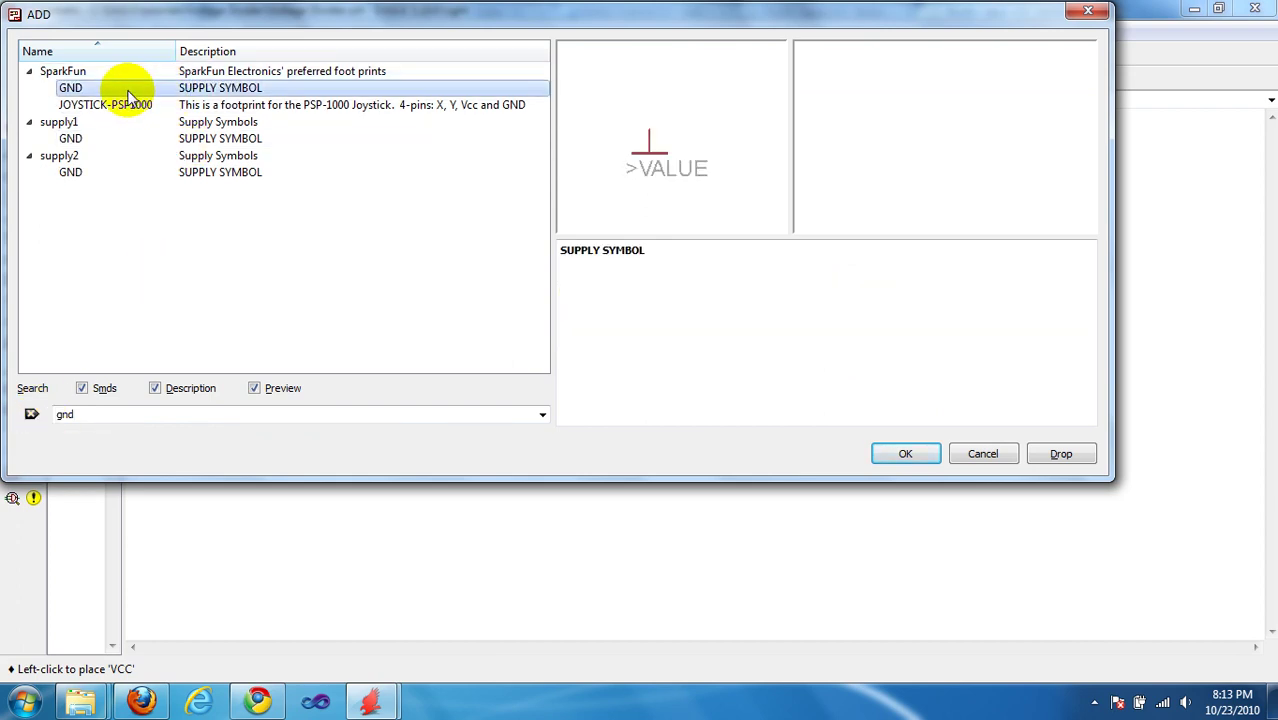
pyautogui.click(895, 453)
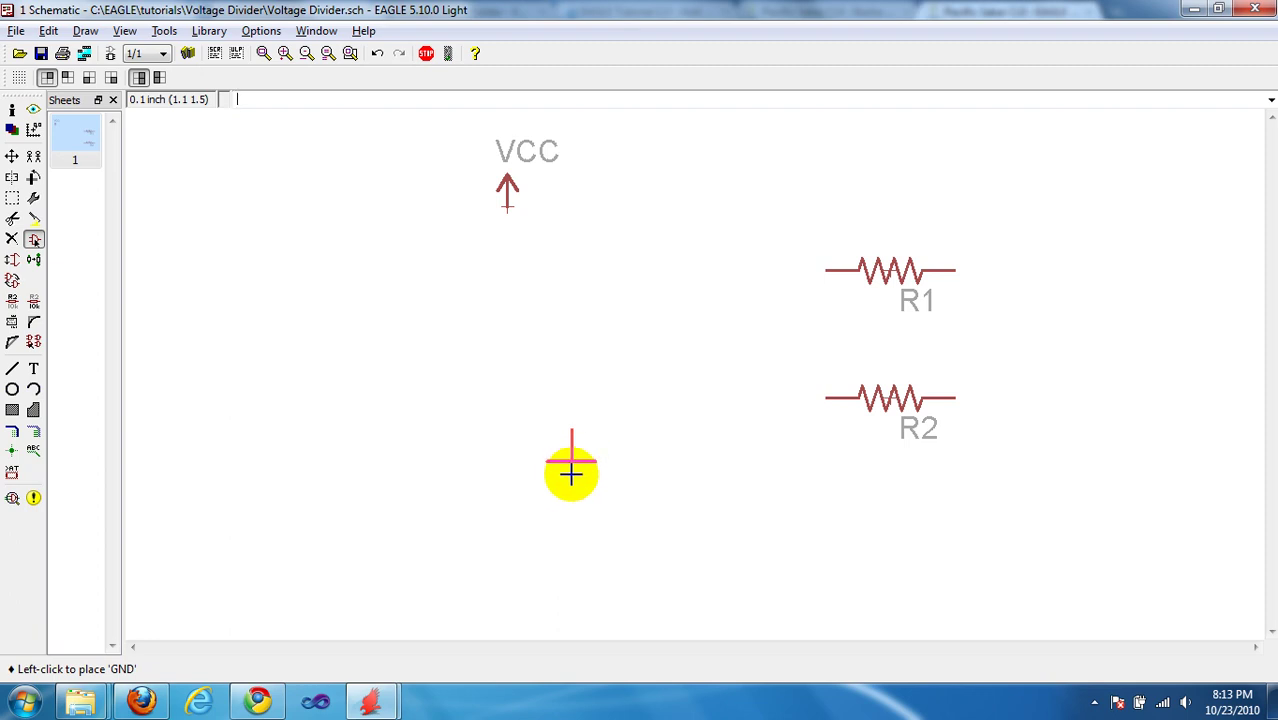
# Step: Rotate the GND symbol until its pin points up and place it below centre
pyautogui.rightClick(548, 448)
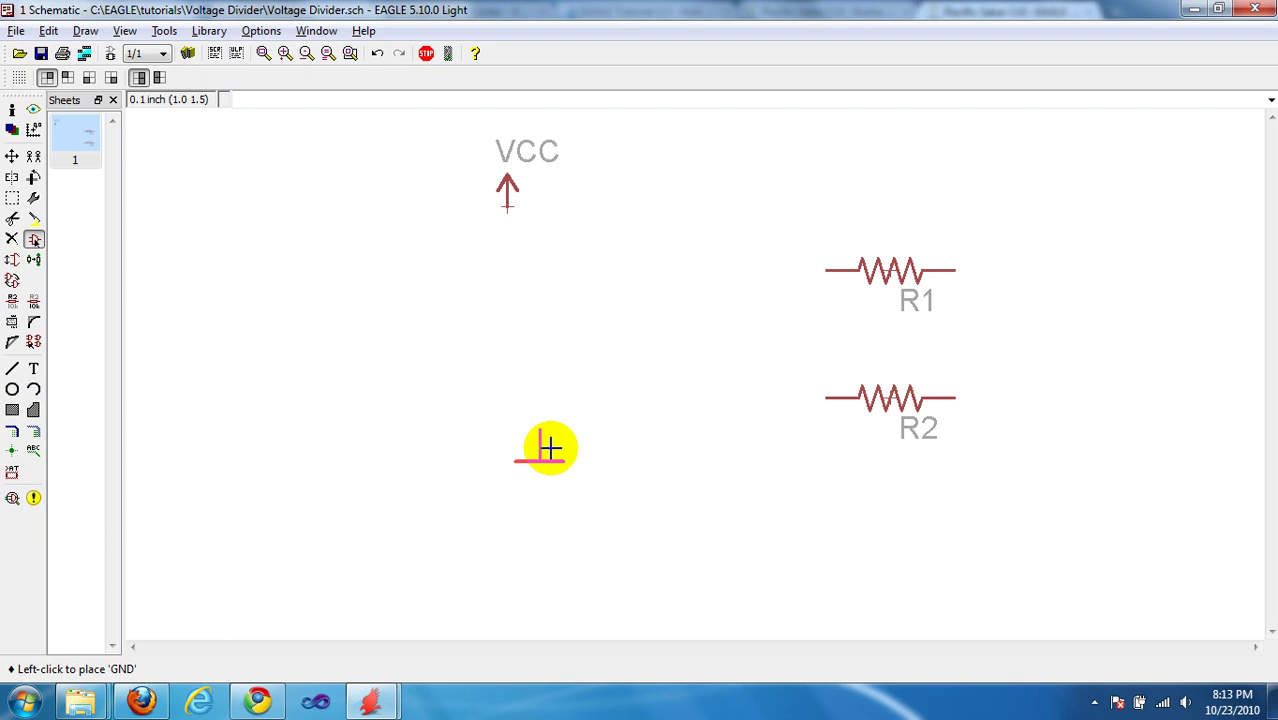
pyautogui.rightClick(548, 454)
pyautogui.rightClick(546, 450)
pyautogui.rightClick(548, 456)
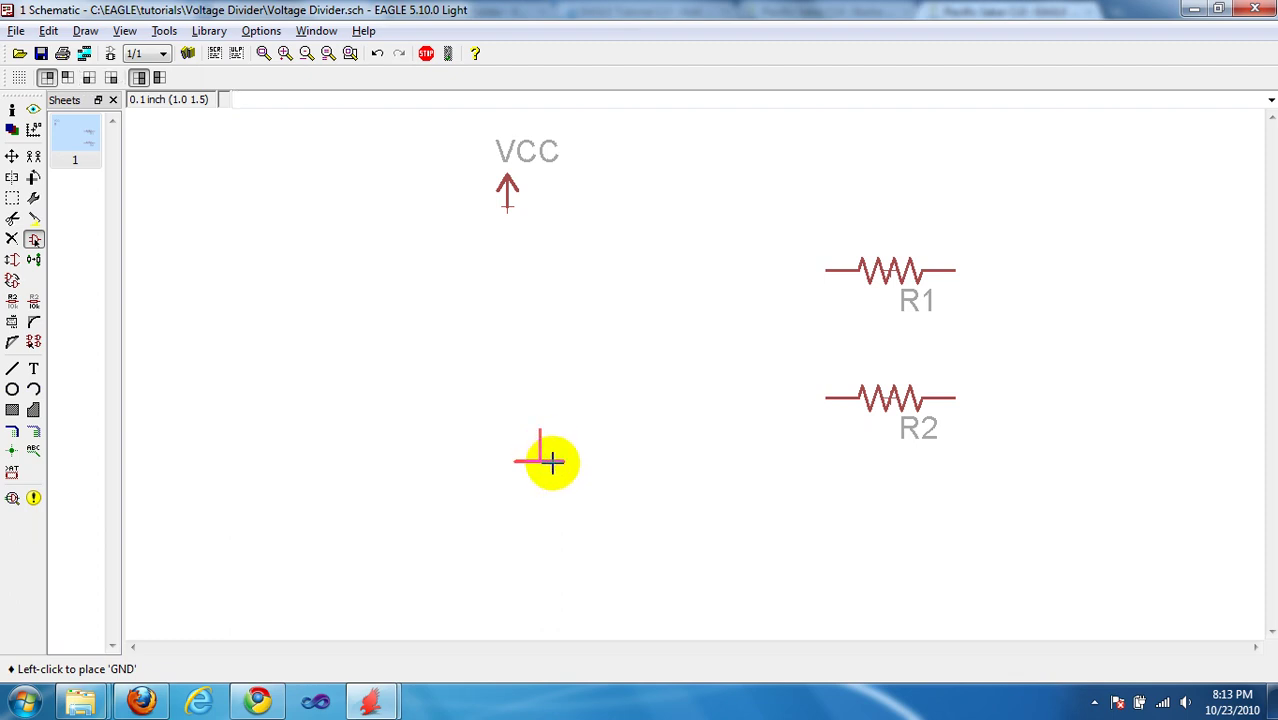
pyautogui.rightClick(554, 459)
pyautogui.rightClick(545, 461)
pyautogui.rightClick(550, 462)
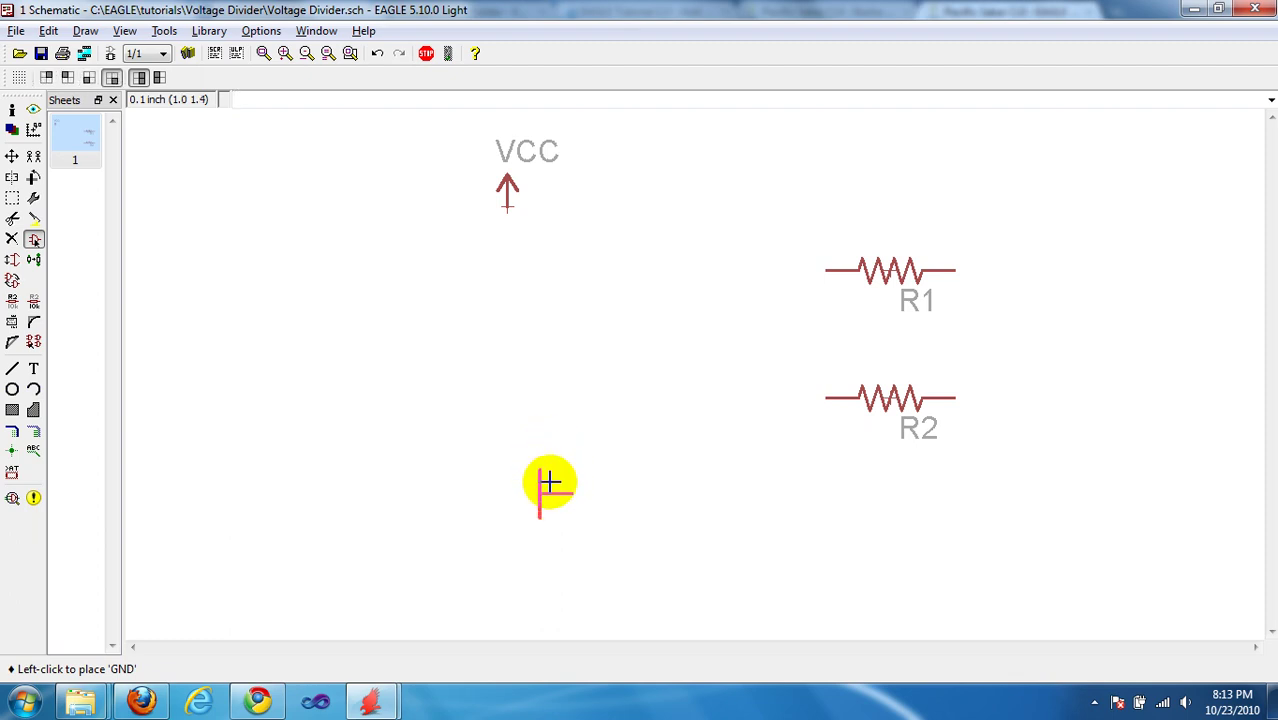
pyautogui.rightClick(550, 481)
pyautogui.click(570, 556)
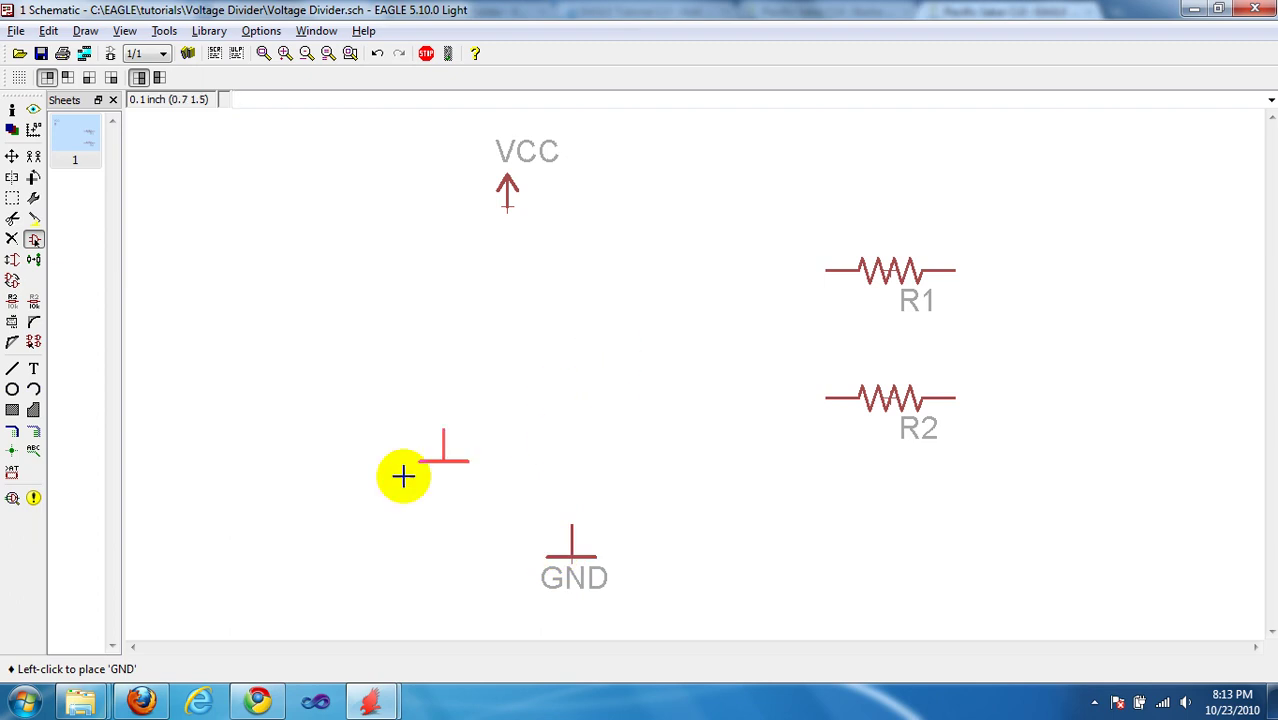
pyautogui.press('Escape')
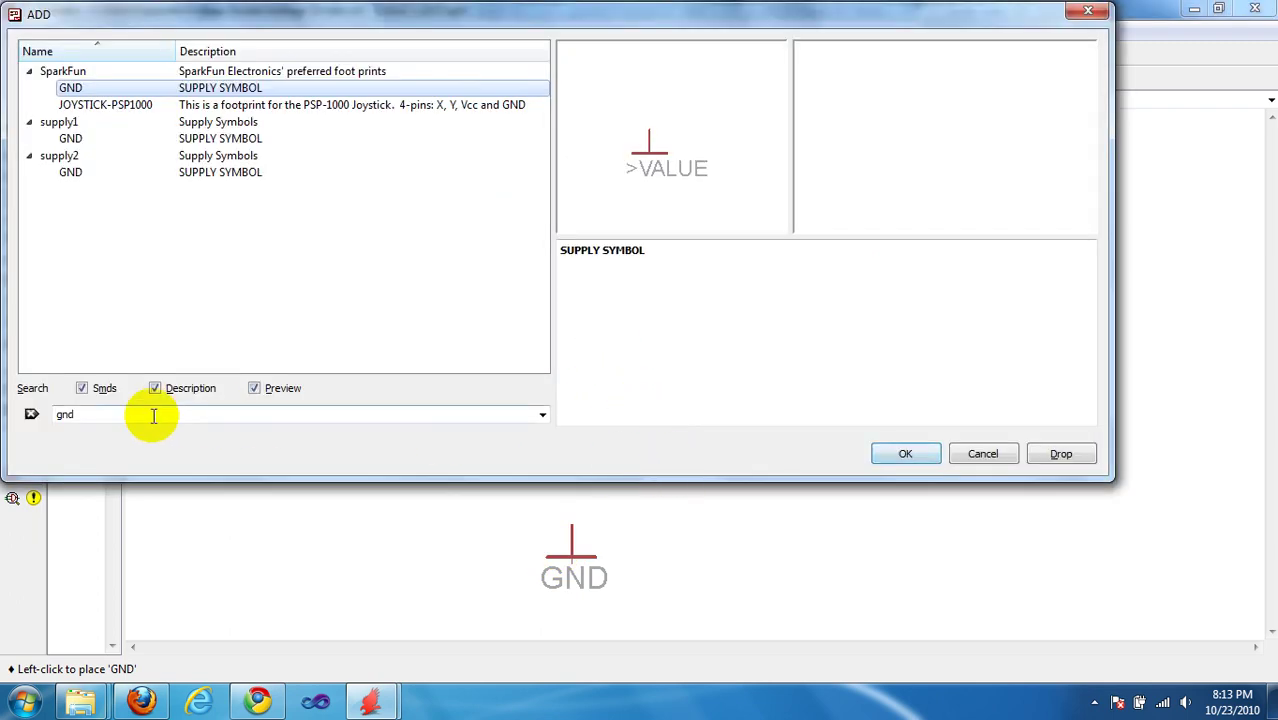
# Step: Search '*03' and place the M03 AMP QUICK CONNECTOR as SL1 left of centre
pyautogui.click(62, 415)
pyautogui.doubleClick(61, 417)
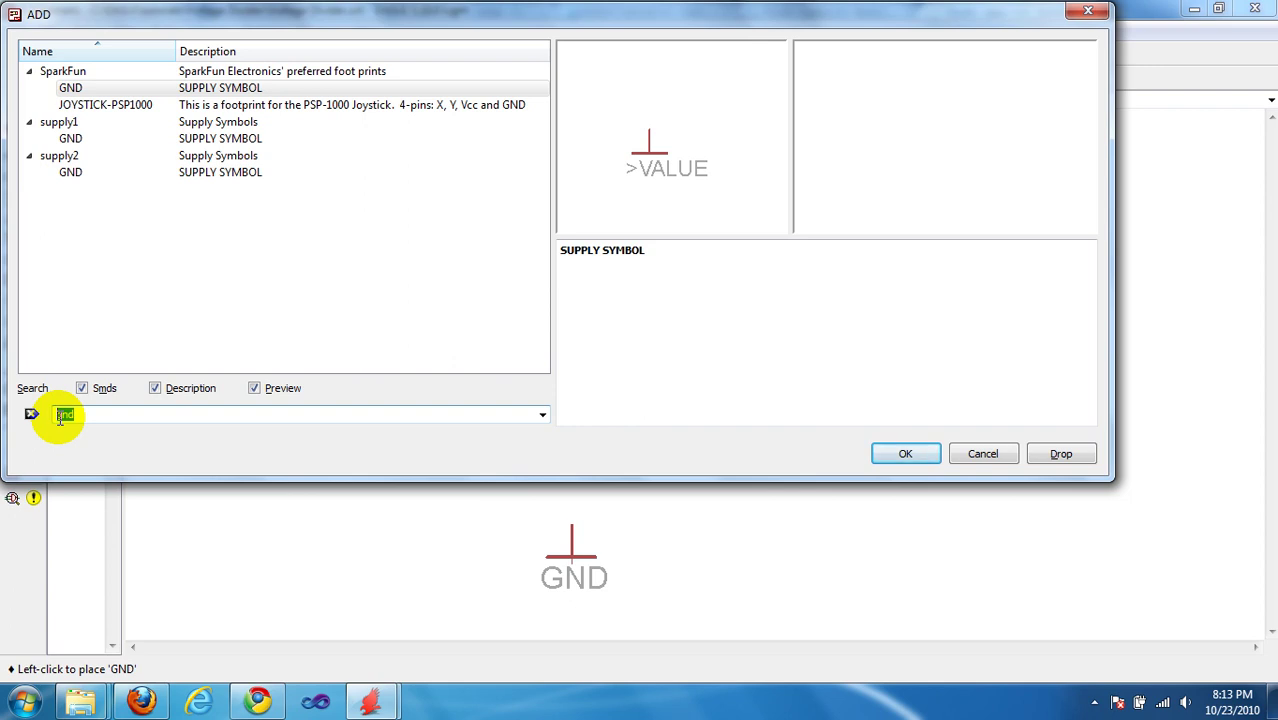
pyautogui.write('*')
pyautogui.write('03')
pyautogui.press('Return')
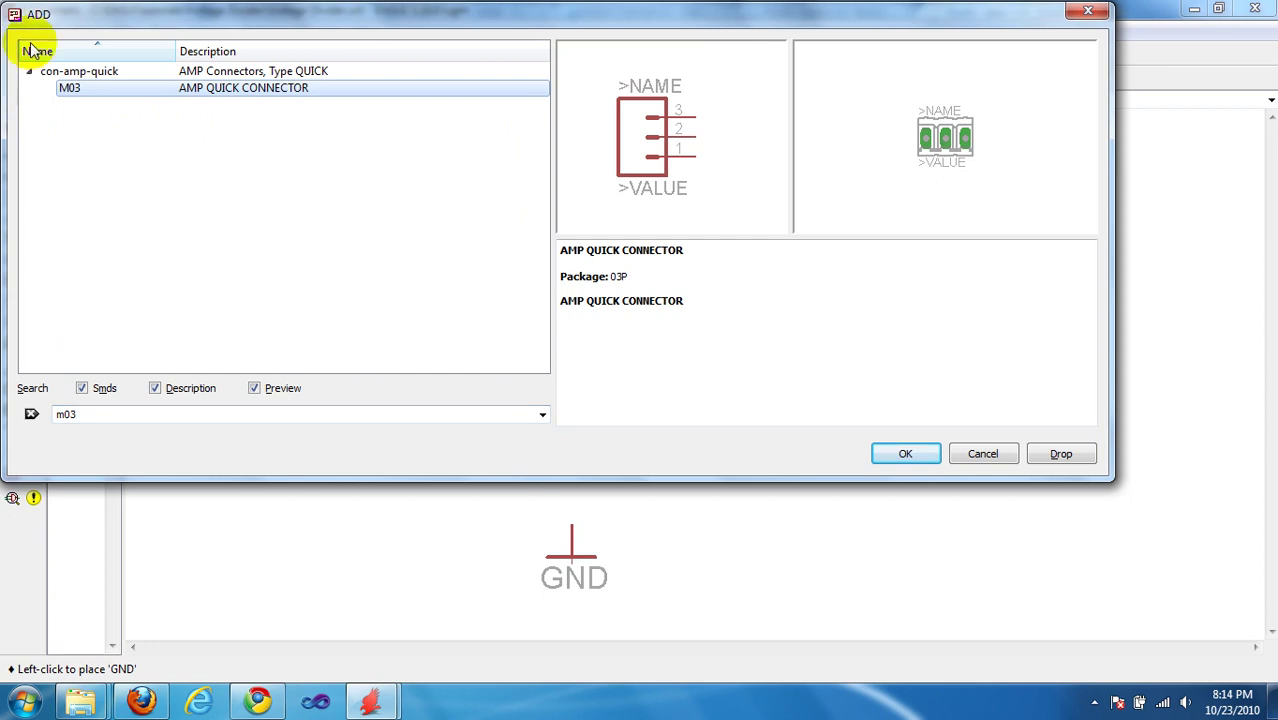
pyautogui.click(62, 92)
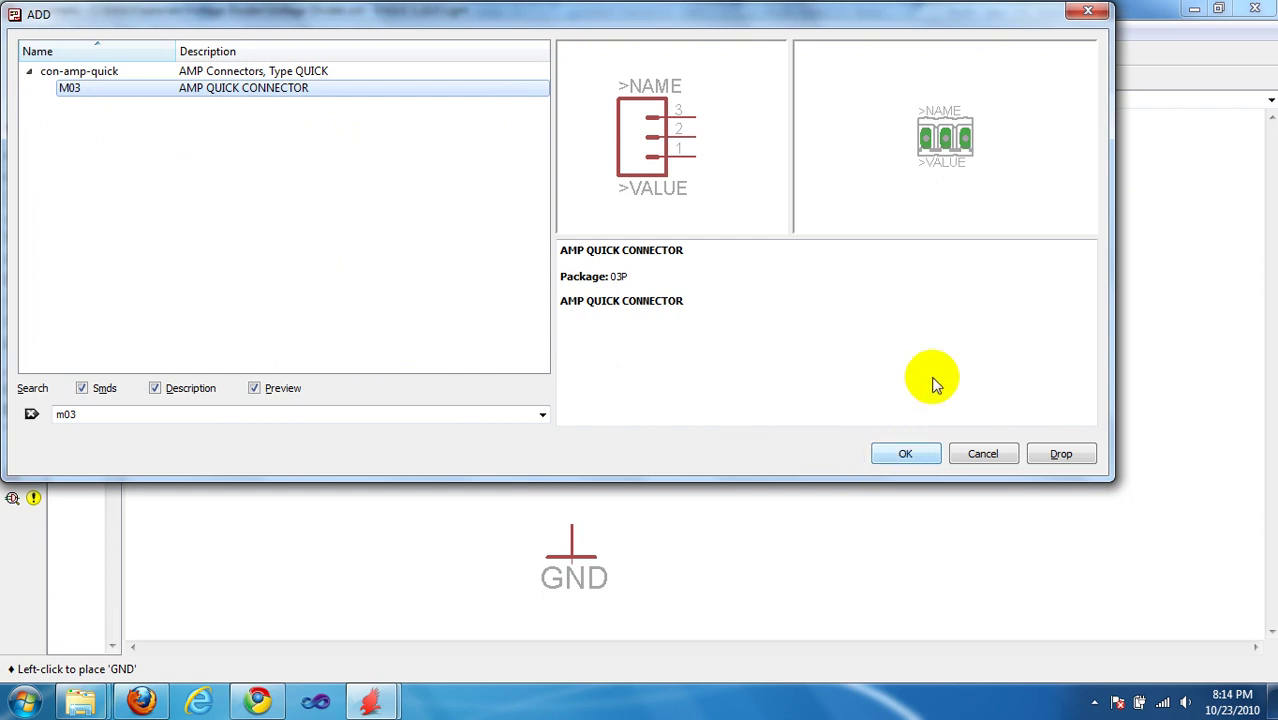
pyautogui.click(912, 454)
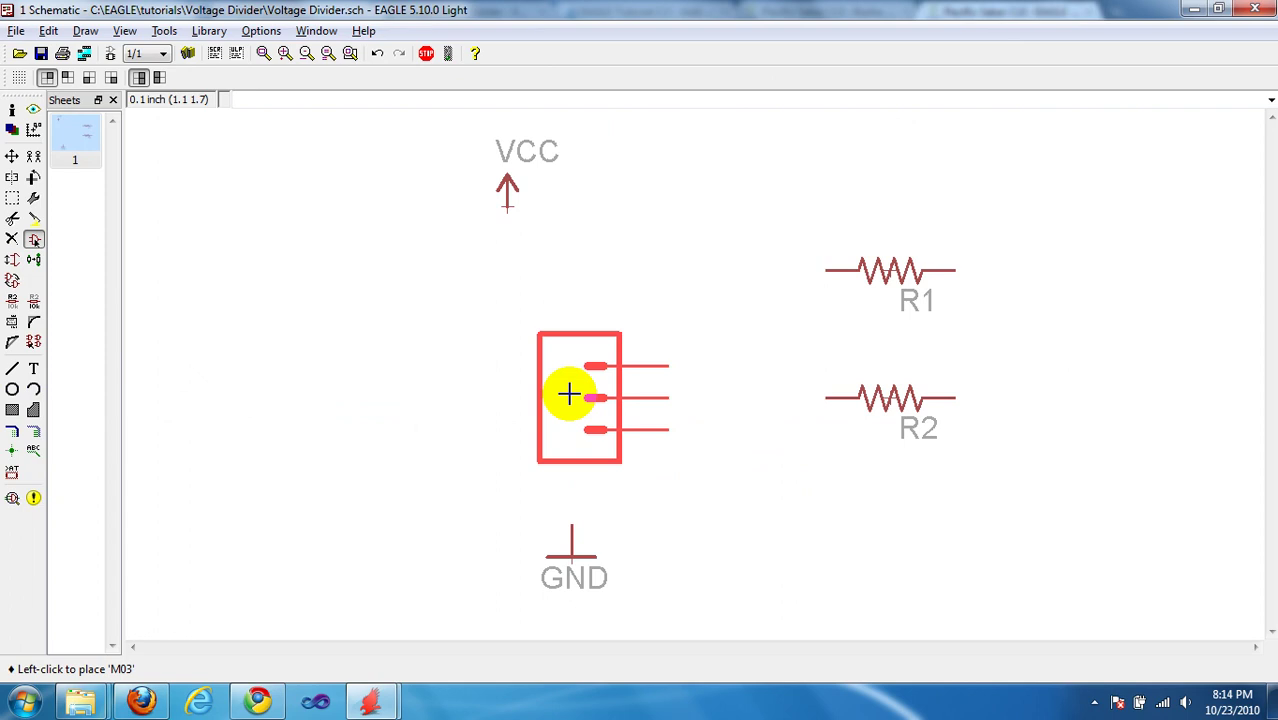
pyautogui.click(382, 350)
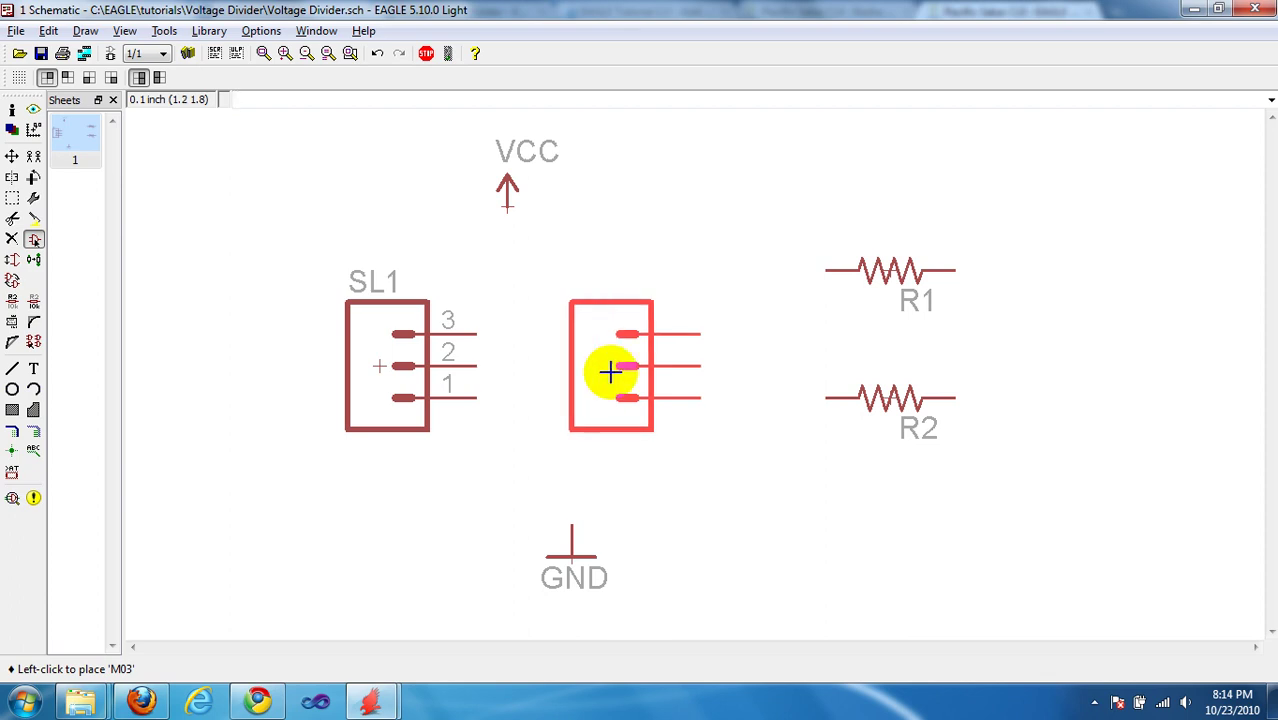
# Step: Search the library for 'stand' and choose the SparkFun STAND-OFF footprint
pyautogui.press('Escape')
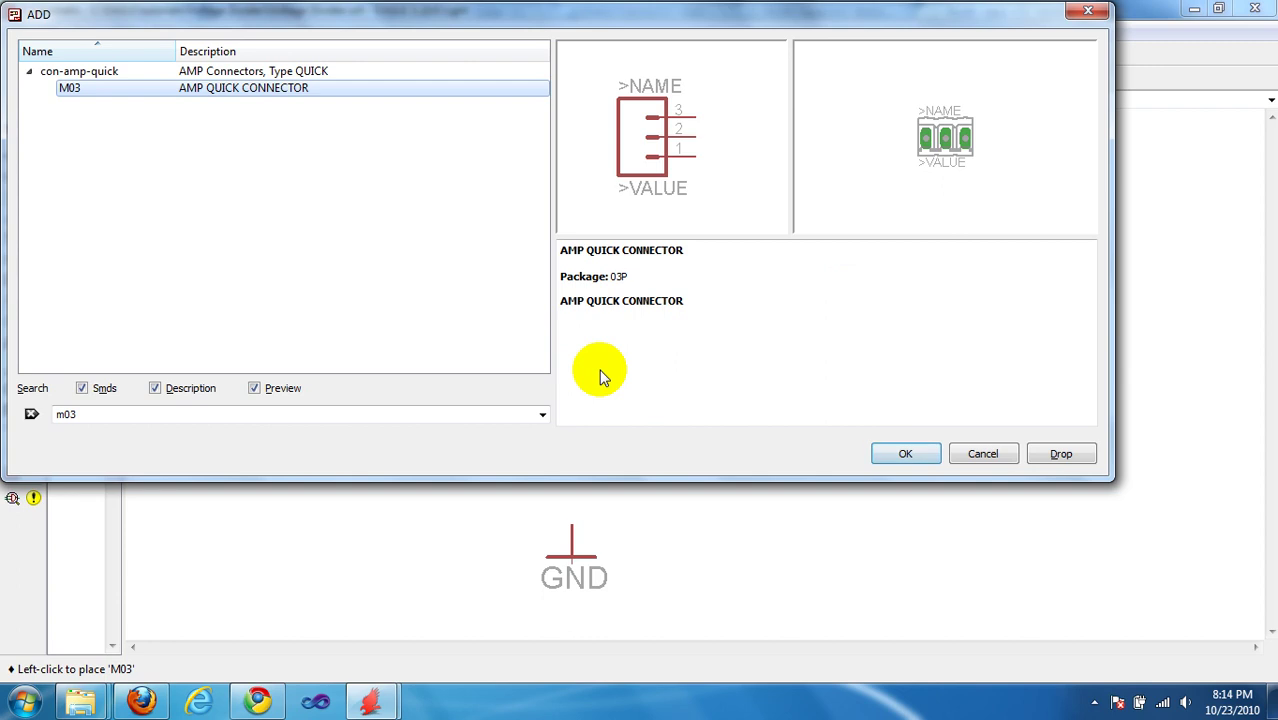
pyautogui.click(40, 416)
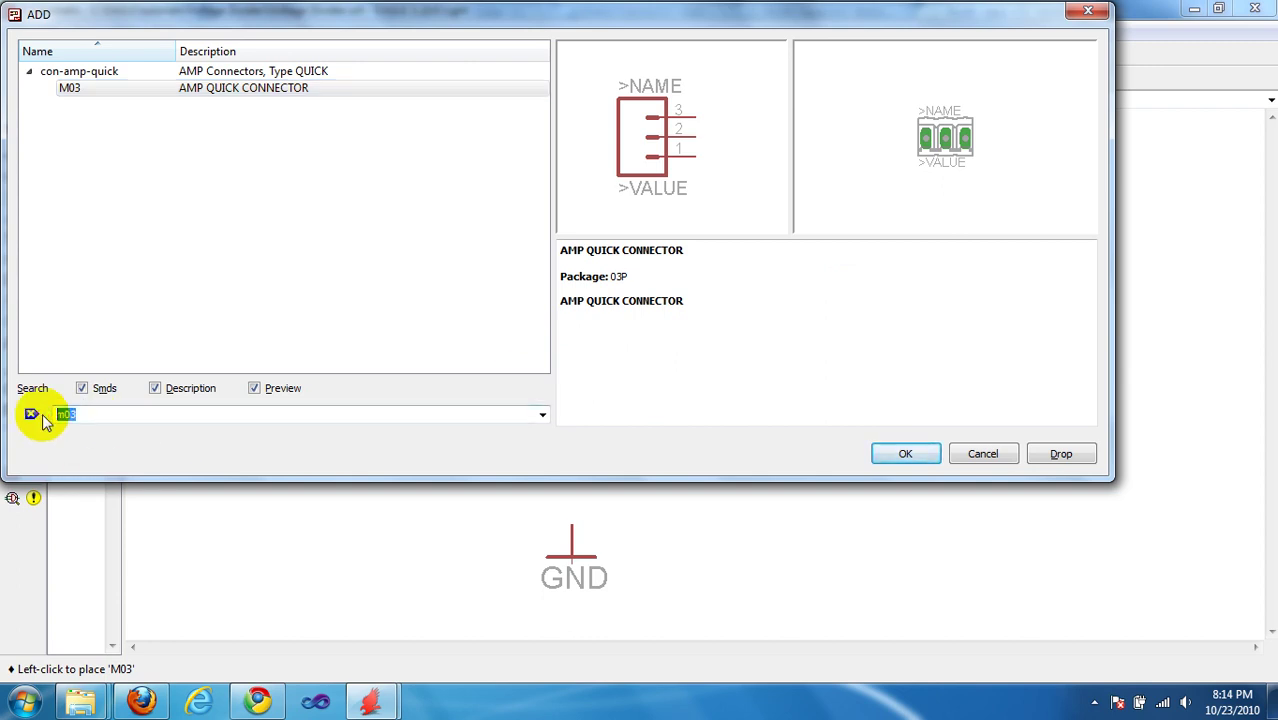
pyautogui.write('stand')
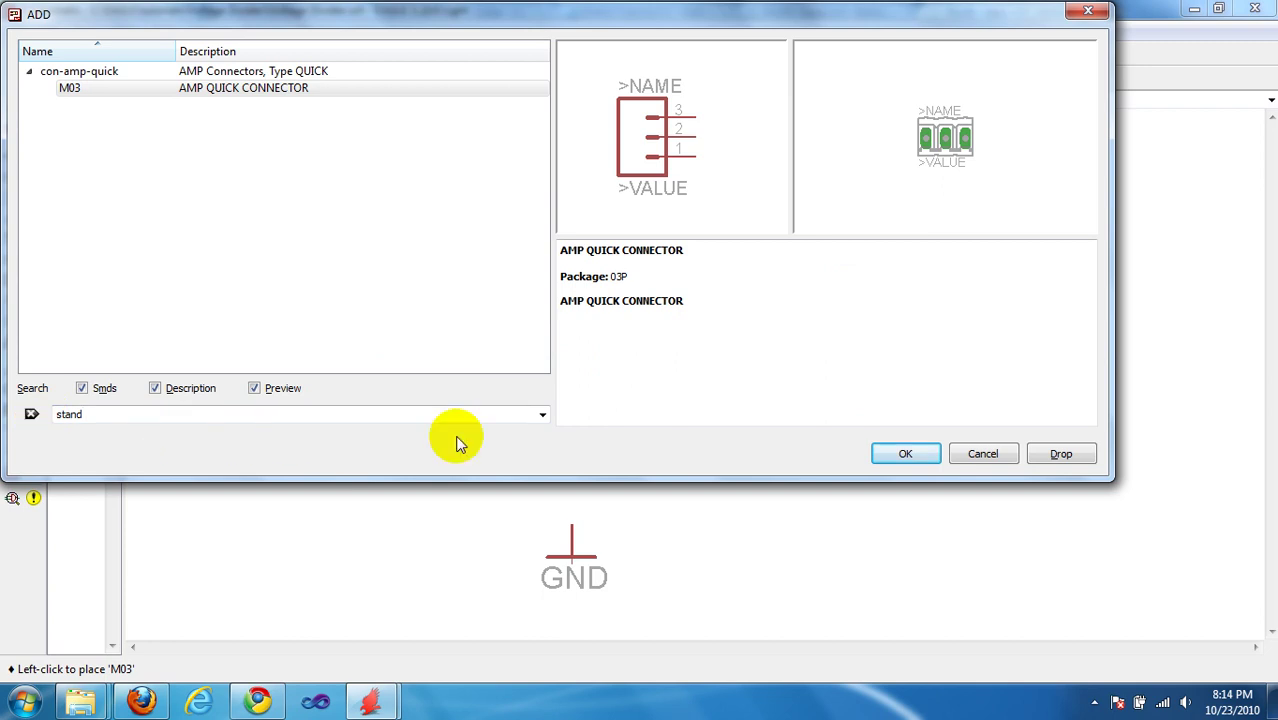
pyautogui.click(908, 456)
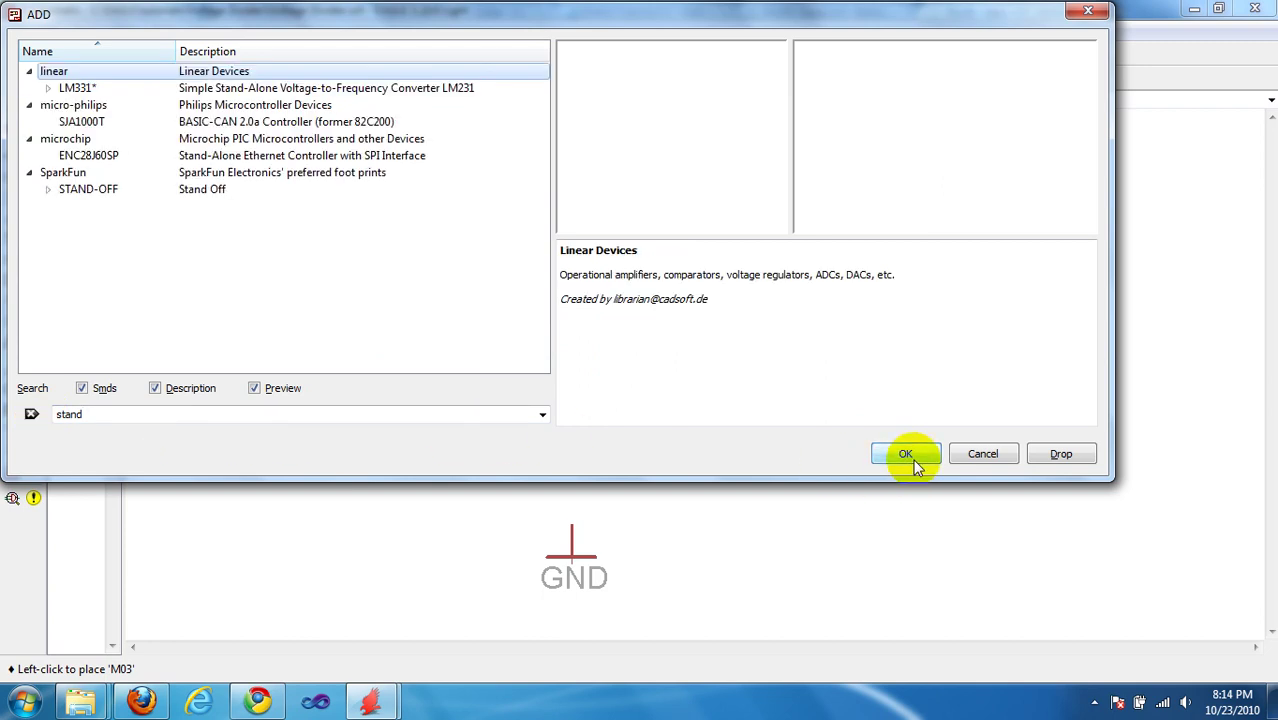
pyautogui.click(45, 191)
pyautogui.click(160, 207)
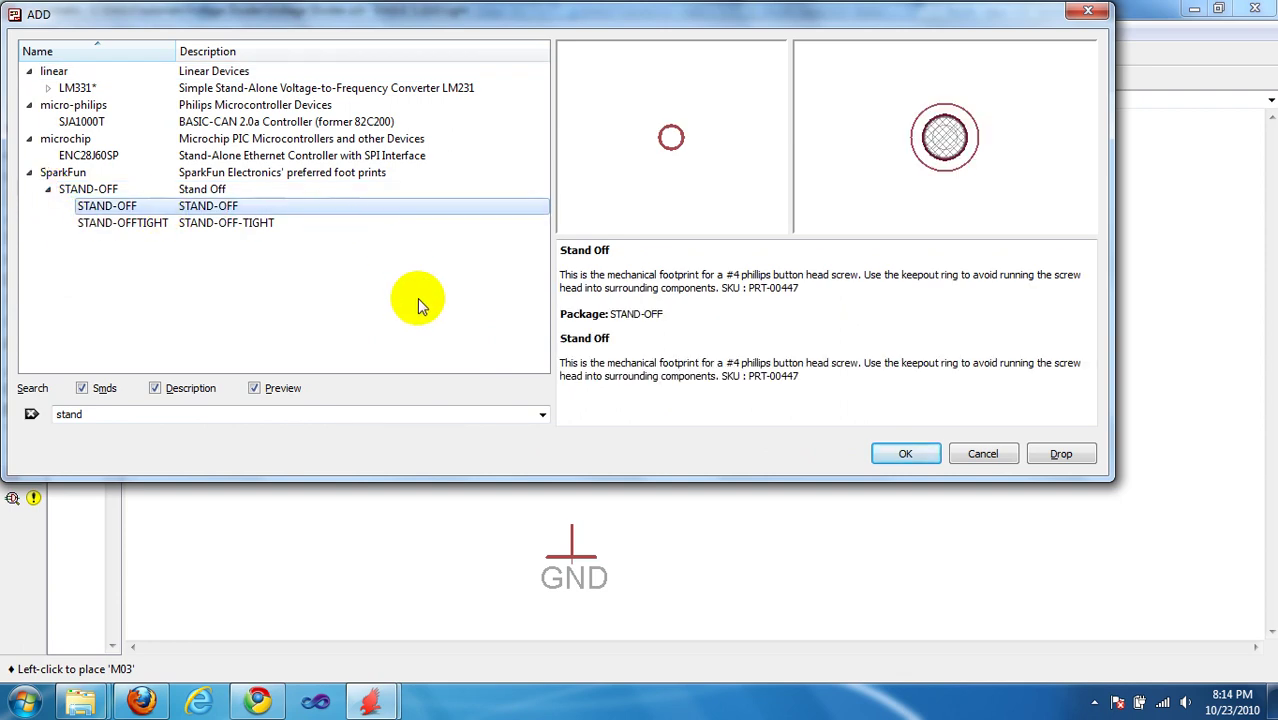
pyautogui.click(903, 455)
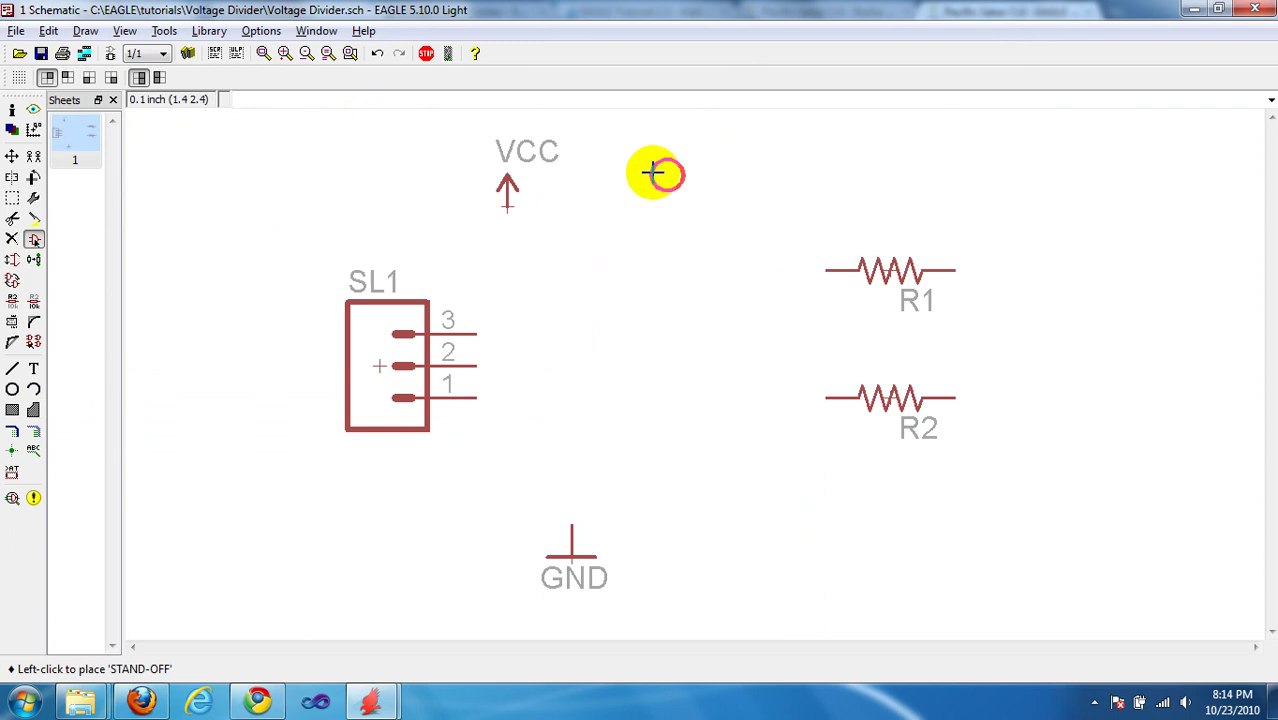
# Step: Place four standoffs in a row along the top of the schematic
pyautogui.click(664, 177)
pyautogui.click(731, 177)
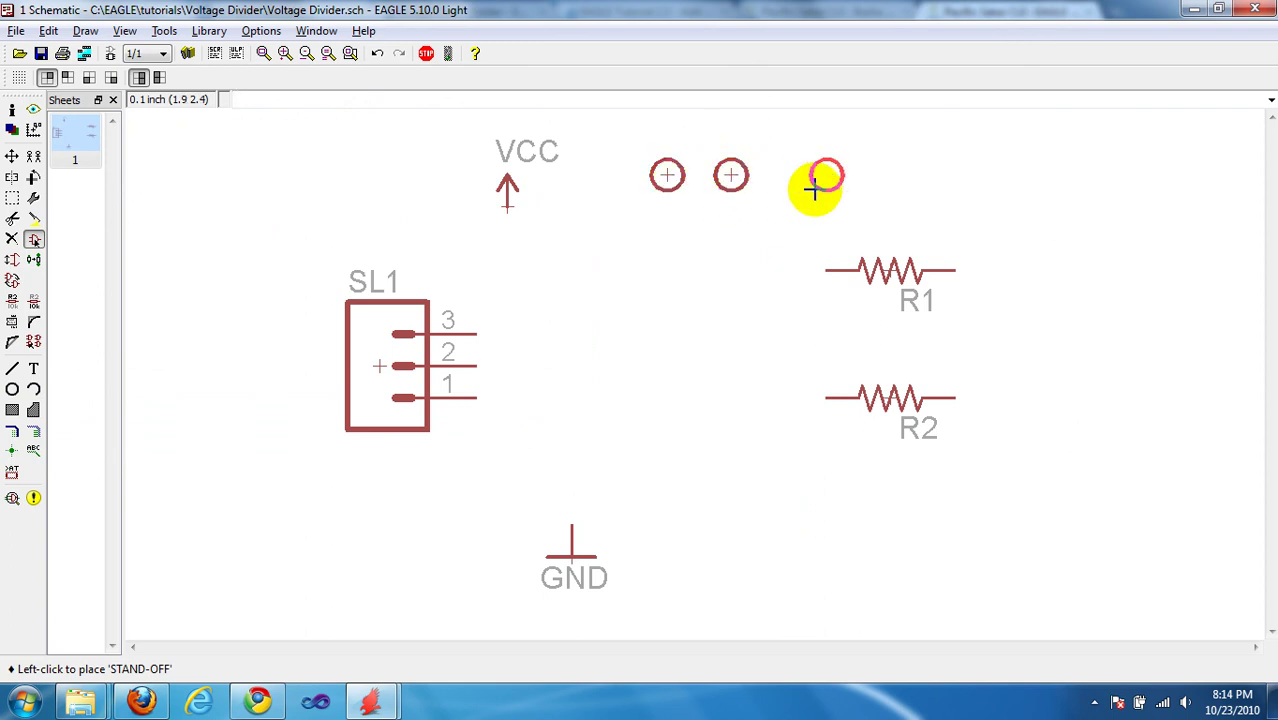
pyautogui.click(825, 177)
pyautogui.click(891, 179)
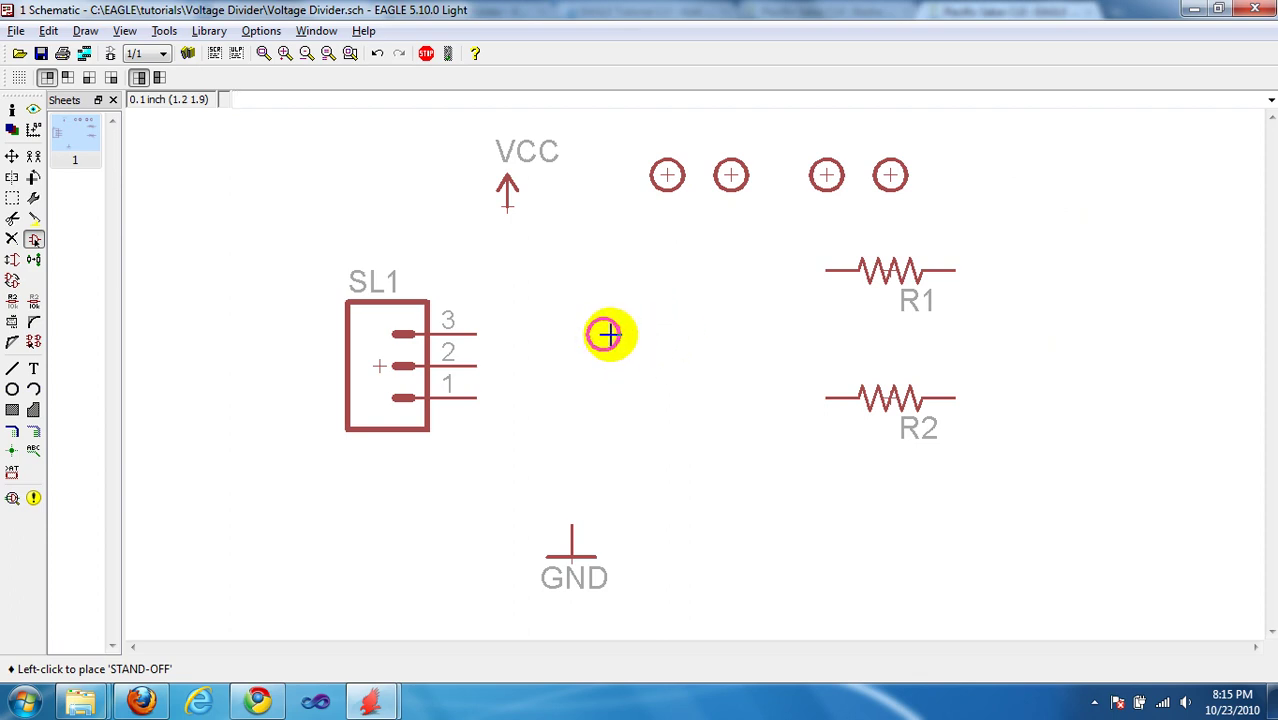
pyautogui.scroll(-5, 615, 338)
pyautogui.scroll(4, 617, 334)
pyautogui.scroll(1, 617, 334)
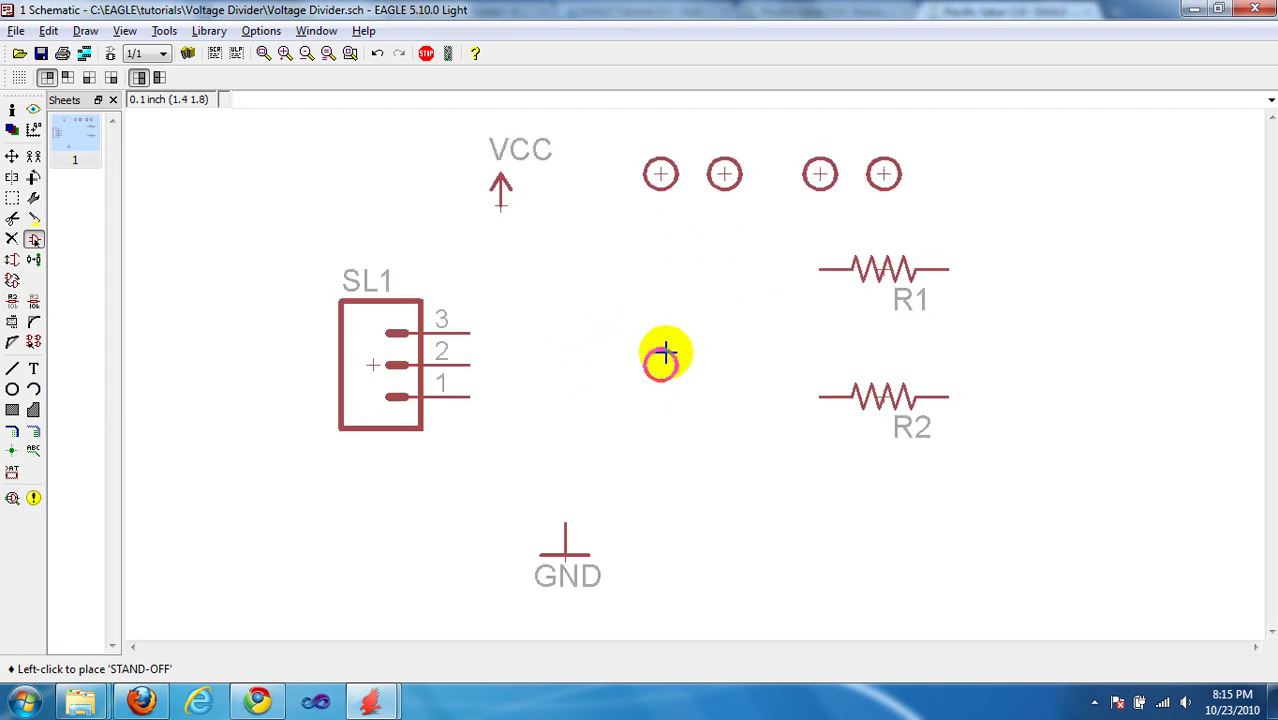
pyautogui.moveTo(595, 277)
pyautogui.mouseDown(button='middle')
pyautogui.moveTo(514, 348)
pyautogui.moveTo(502, 277)
pyautogui.moveTo(653, 232)
pyautogui.moveTo(727, 302)
pyautogui.moveTo(604, 259)
pyautogui.mouseUp(button='middle')
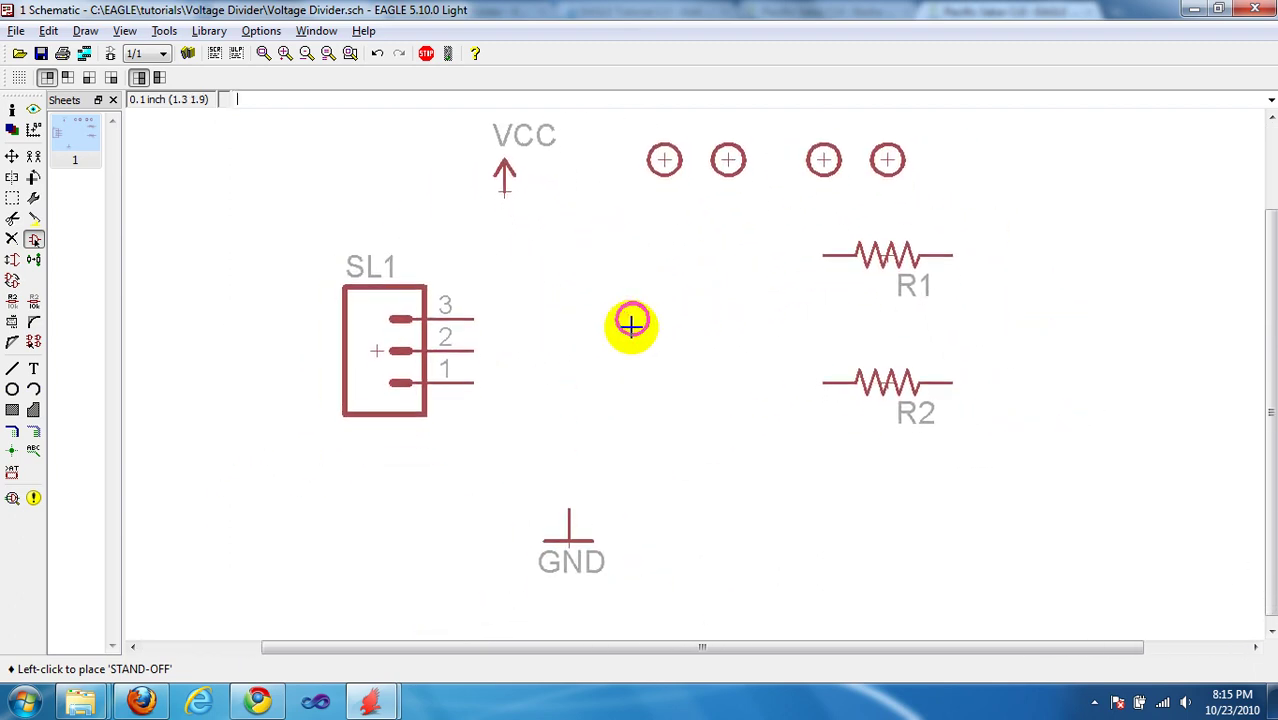